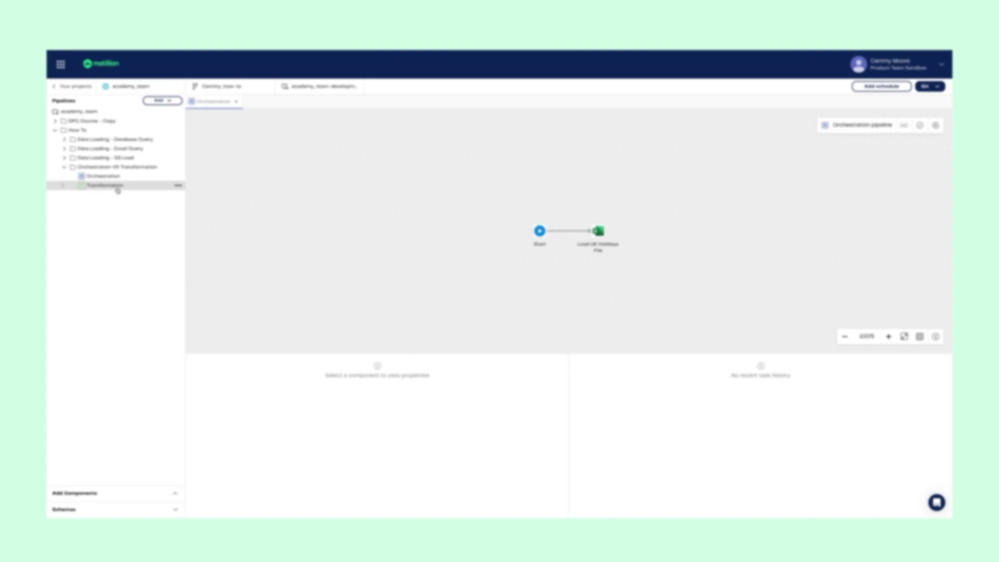
Place the Transformation pipeline on the orchestration canvas and connect Load UK Holidays File to it
{"action": "mouse_move", "coordinate": [117, 188]}
{"action": "left_mouse_down"}
{"action": "mouse_move", "coordinate": [616, 281]}
{"action": "mouse_move", "coordinate": [661, 231]}
{"action": "left_mouse_up"}
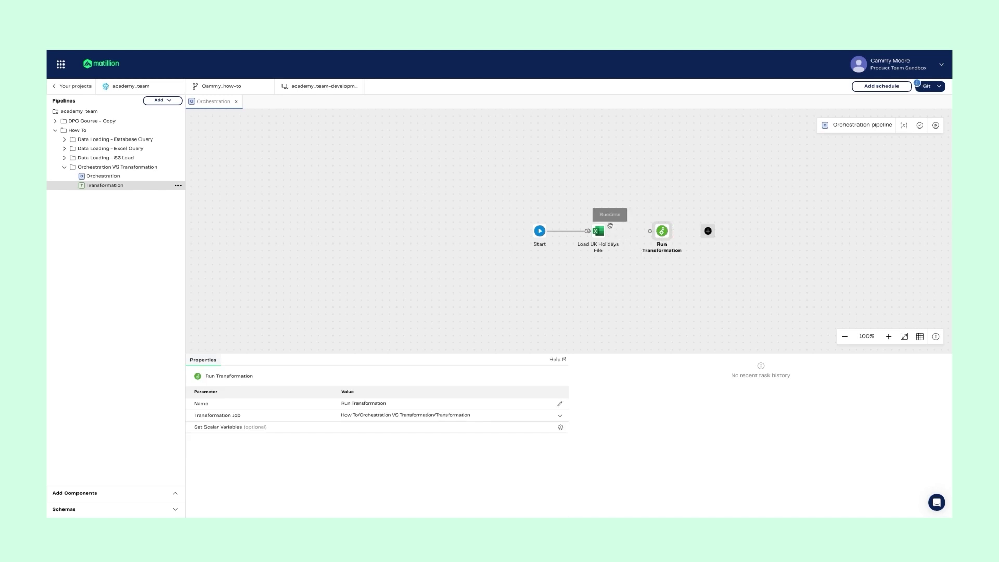
{"action": "left_click_drag", "start_coordinate": [611, 225], "coordinate": [651, 231]}
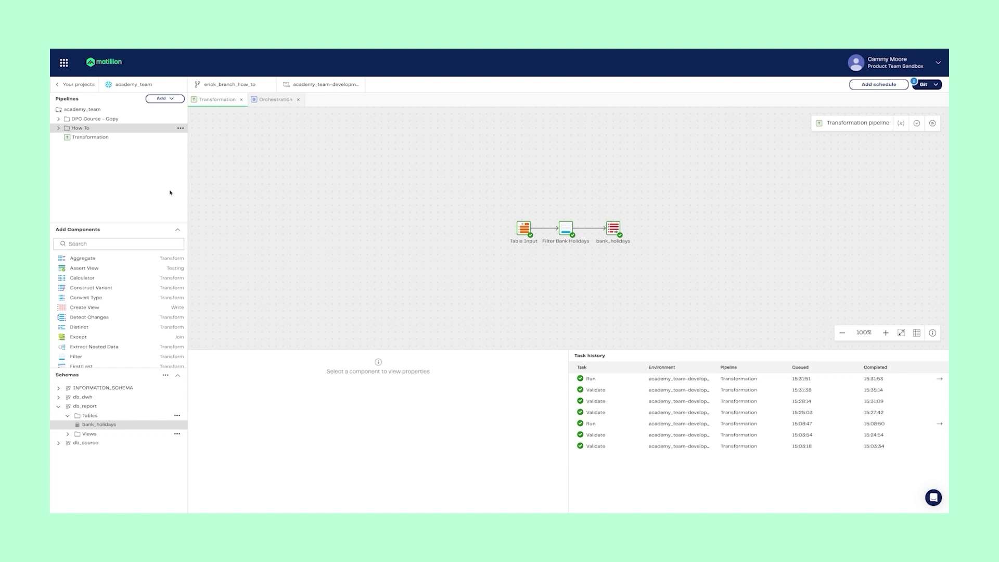
Return to the Orchestration pipeline view showing Start linked to Load UK Holidays File
{"action": "left_click", "coordinate": [270, 102]}
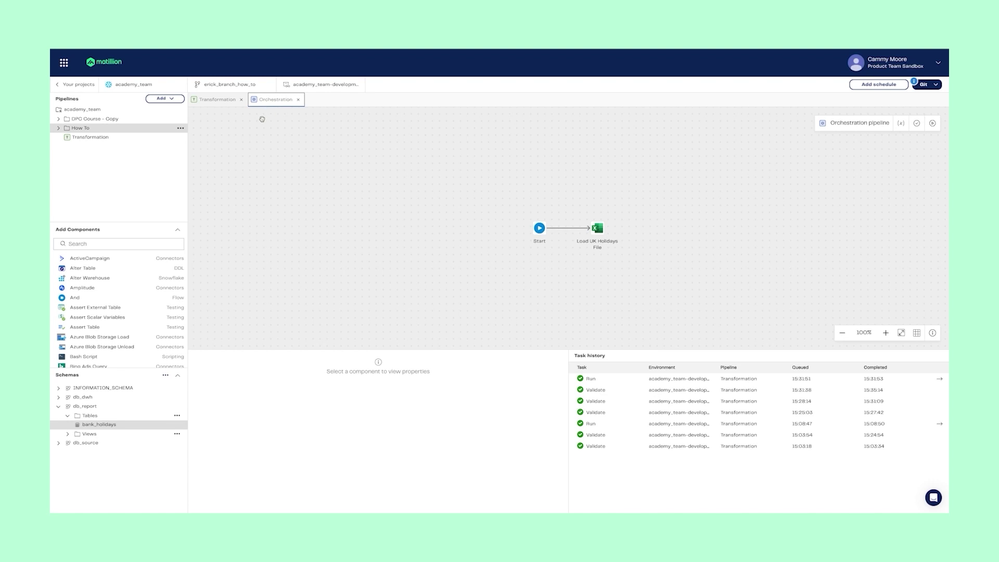
Drop a Run Transformation step for Transformation, align it, and link it from Load UK Holidays File
{"action": "left_click_drag", "start_coordinate": [90, 138], "coordinate": [652, 229]}
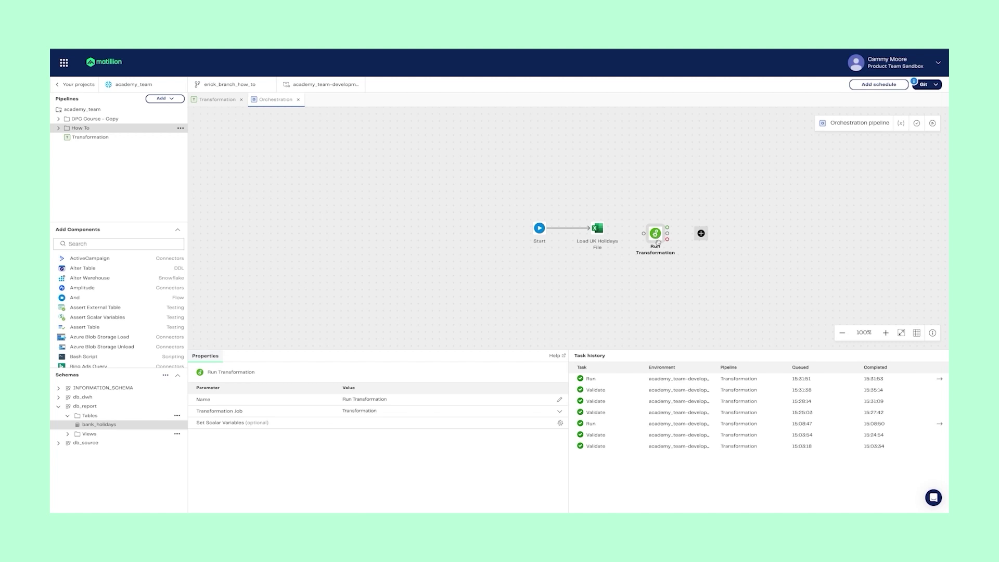
{"action": "left_click_drag", "start_coordinate": [658, 237], "coordinate": [657, 231]}
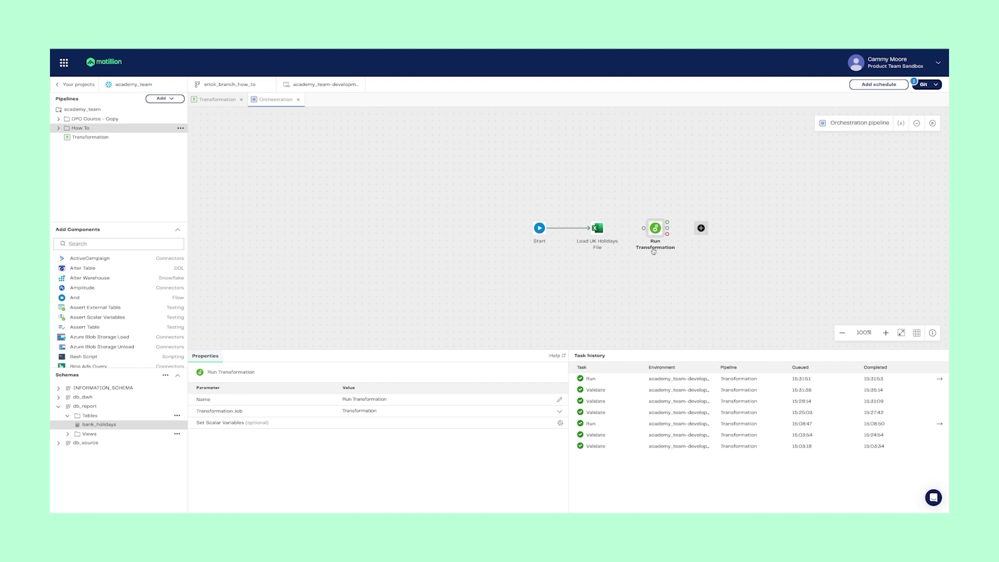
{"action": "mouse_move", "coordinate": [597, 228]}
{"action": "left_click_drag", "start_coordinate": [609, 223], "coordinate": [645, 228]}
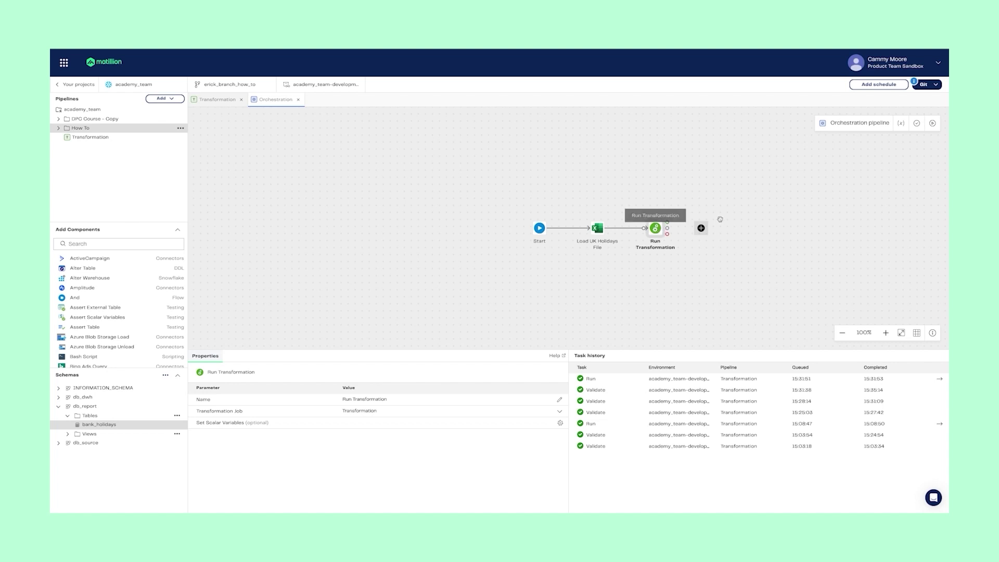
Validate and run the orchestration pipeline, then open the new run's task details
{"action": "left_click", "coordinate": [919, 122]}
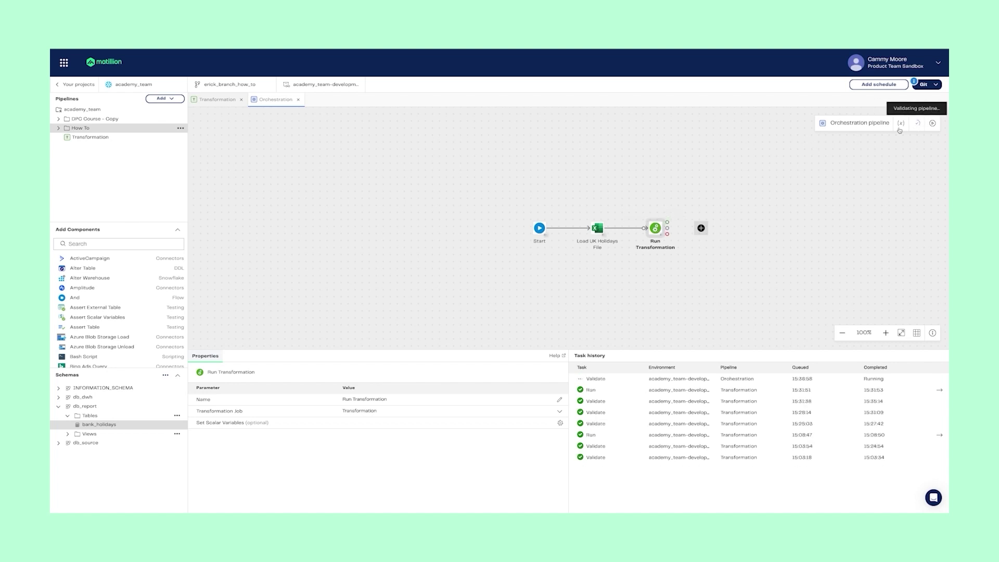
{"action": "left_click", "coordinate": [929, 127]}
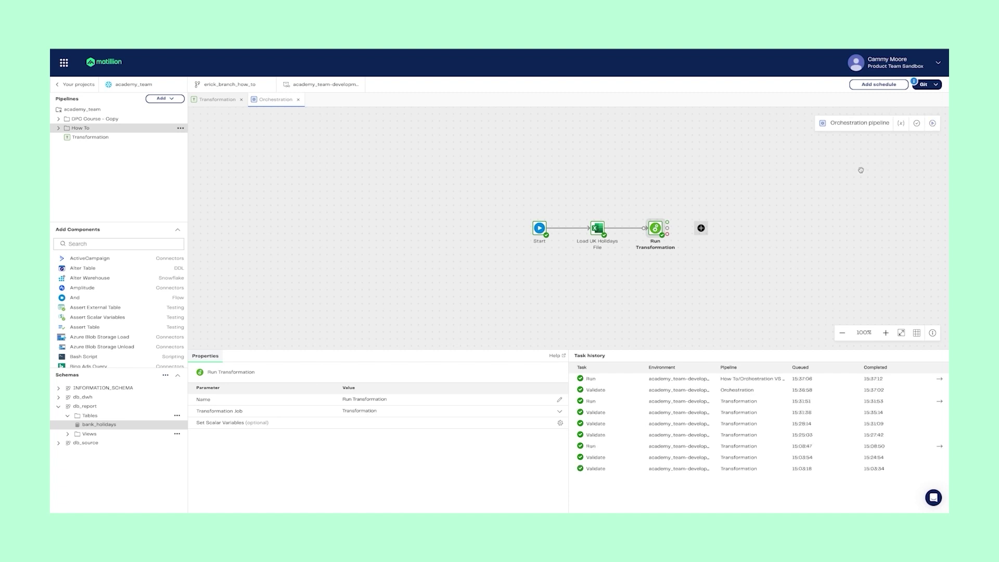
{"action": "left_click", "coordinate": [940, 379]}
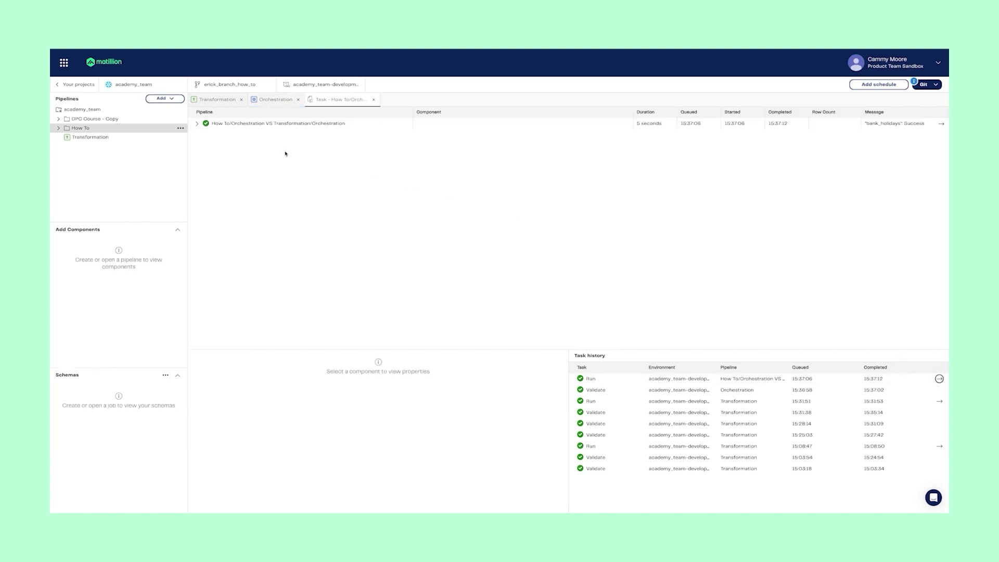
Expand the run and Run Transformation rows to confirm 13 rows succeeded, then close task details
{"action": "left_click", "coordinate": [197, 124]}
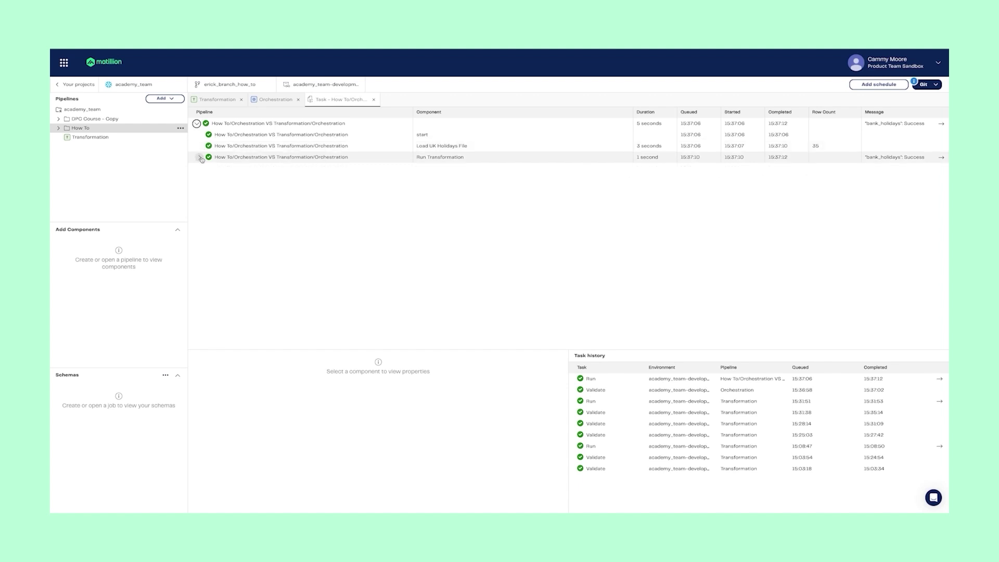
{"action": "left_click", "coordinate": [199, 158]}
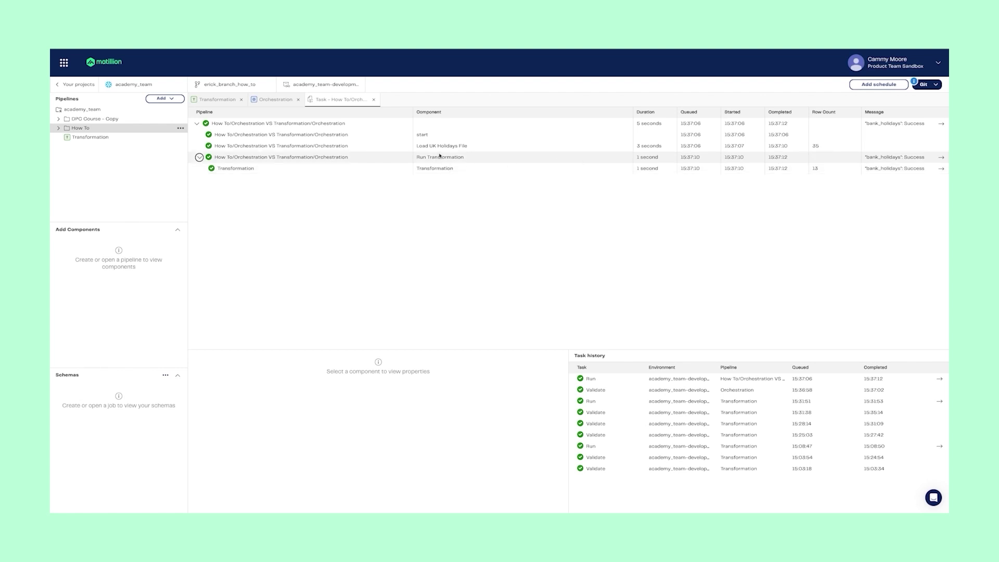
{"action": "left_click", "coordinate": [374, 99]}
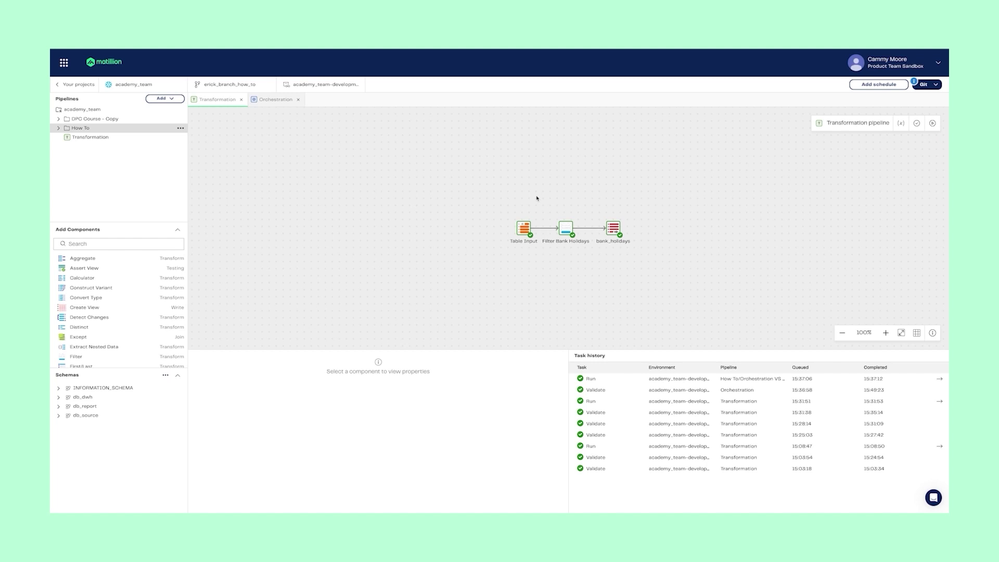
Commit locally with a message describing the orchestration pipeline that runs Transformation
{"action": "left_click", "coordinate": [934, 87]}
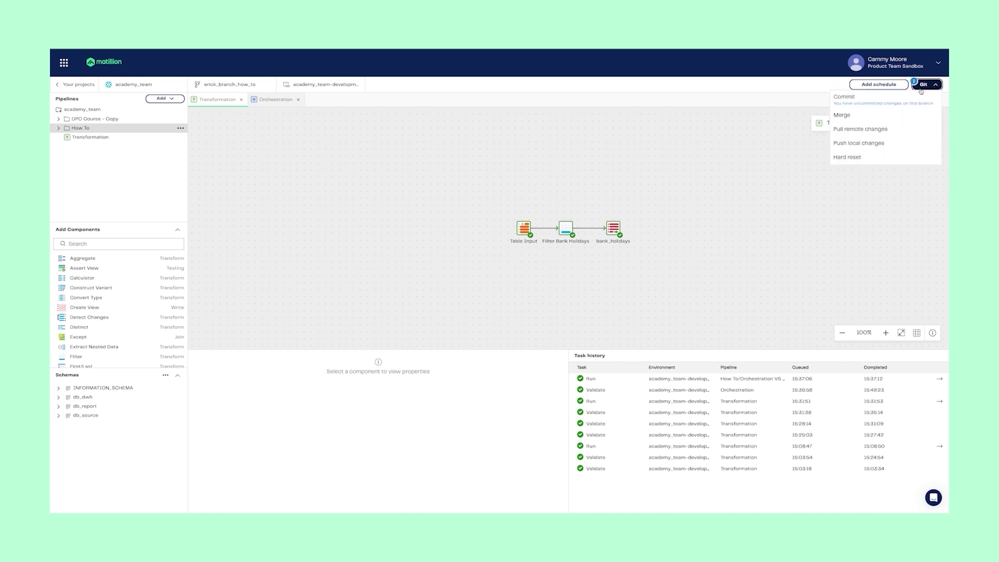
{"action": "left_click", "coordinate": [896, 100]}
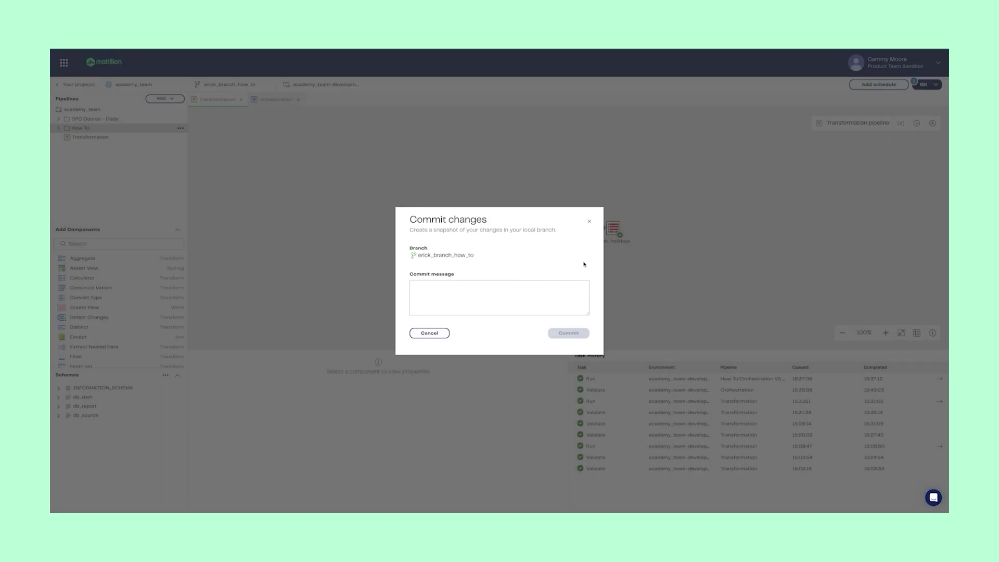
{"action": "left_click", "coordinate": [549, 290]}
{"action": "type", "text": "Rockstar Josh created an "}
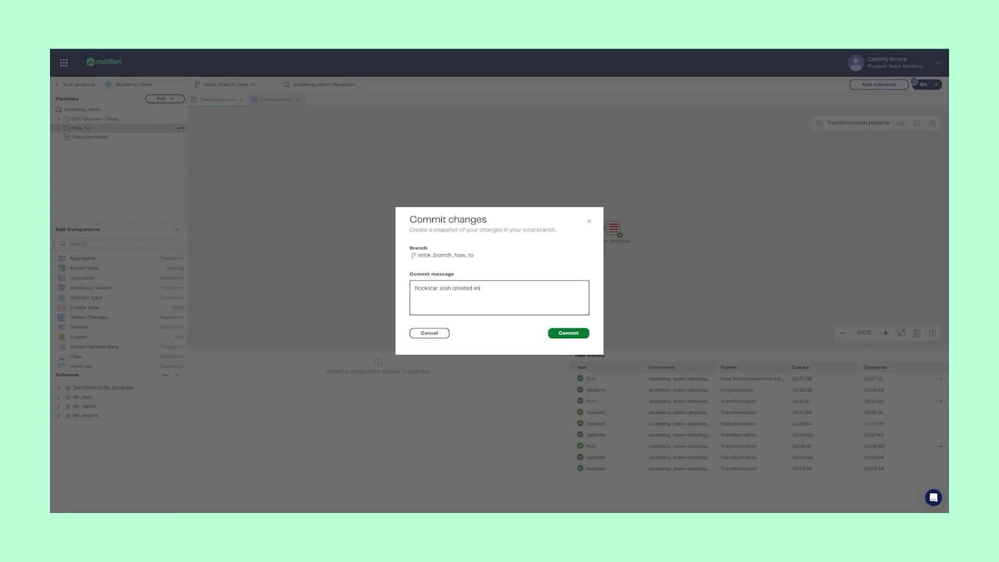
{"action": "type", "text": "orchestration pipeline that runs a transfo"}
{"action": "type", "text": "rmation pipeline."}
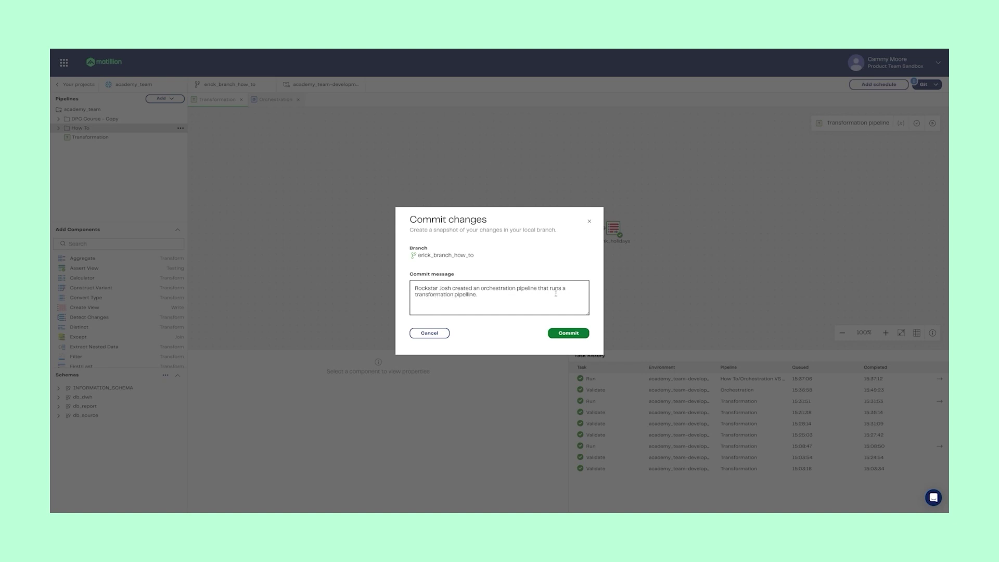
{"action": "left_click", "coordinate": [575, 334]}
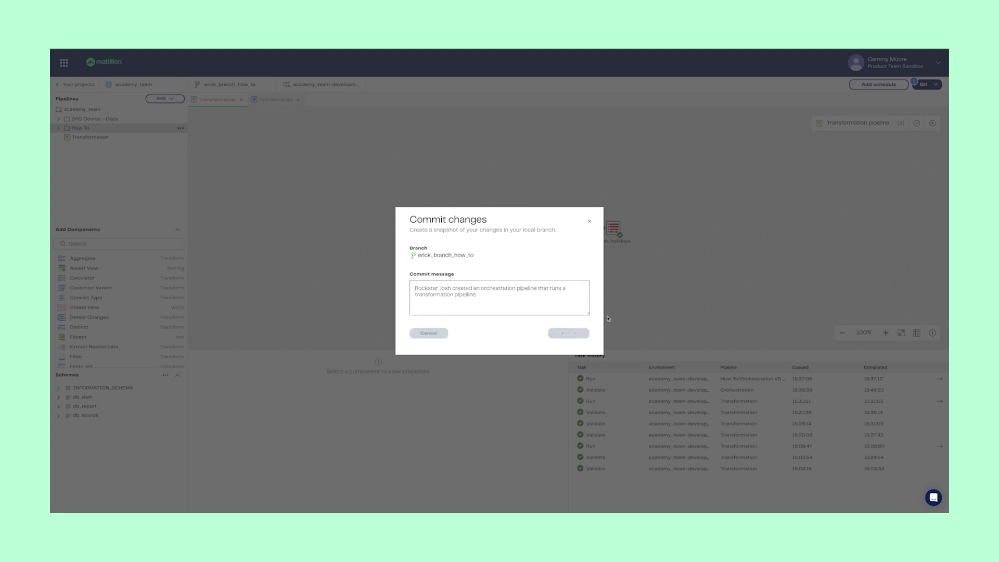